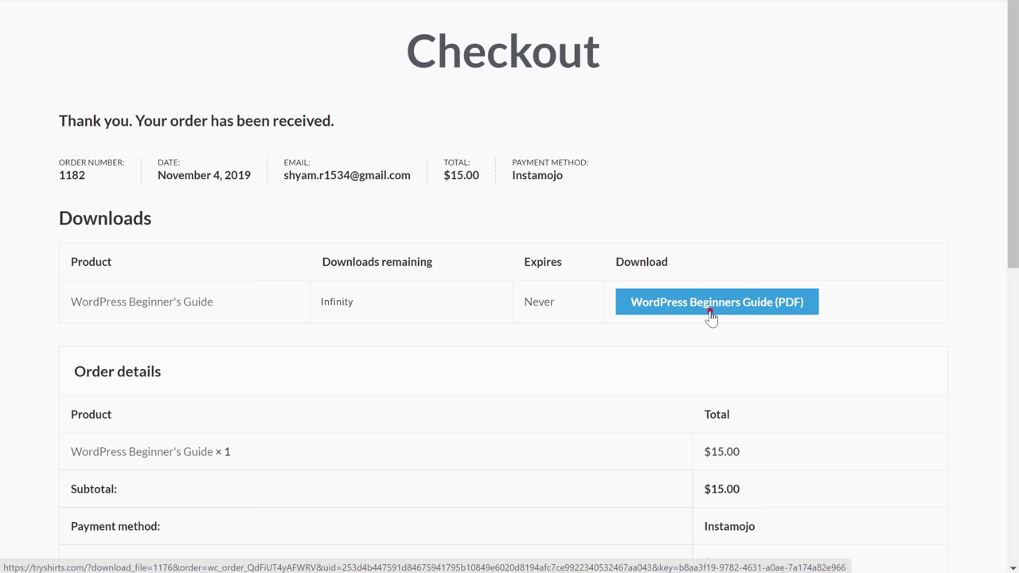
- Download the purchased WordPress Beginner's Guide PDF from the order-received page
{"action": "left_click", "coordinate": [711, 311]}
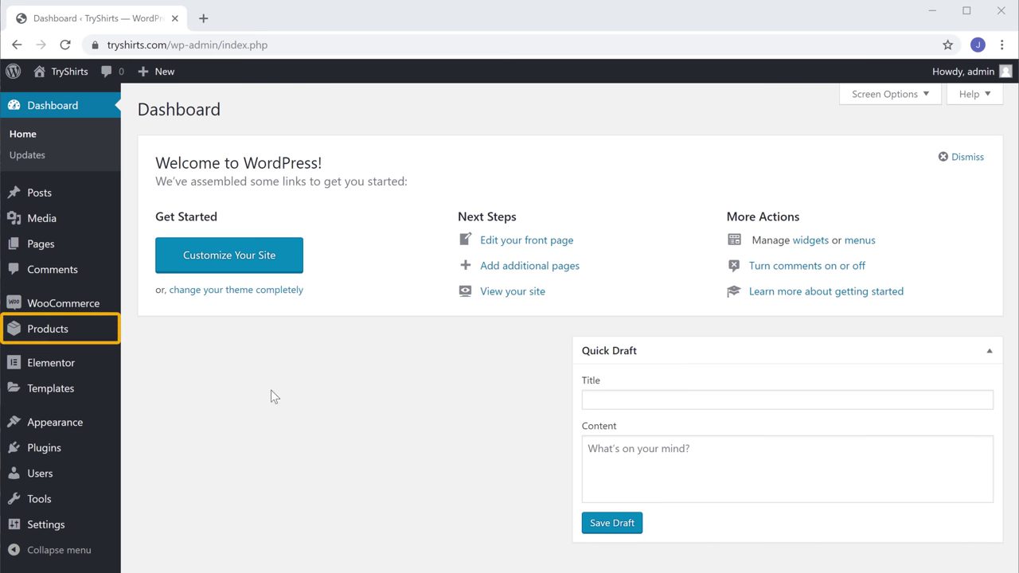
- Add a new WooCommerce product and name it 'WordPress Beginner's Guide'
{"action": "mouse_move", "coordinate": [47, 342]}
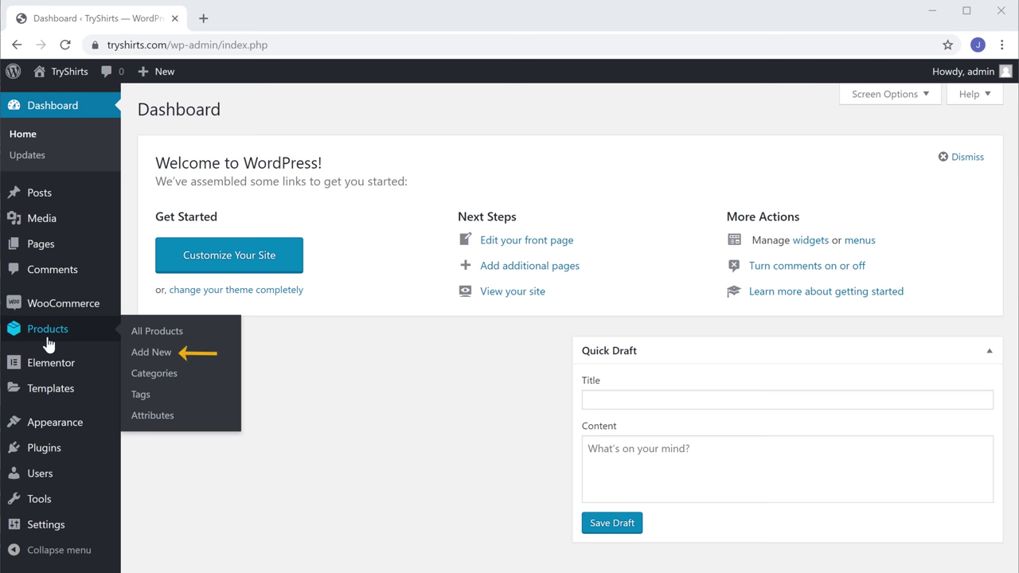
{"action": "left_click", "coordinate": [141, 357]}
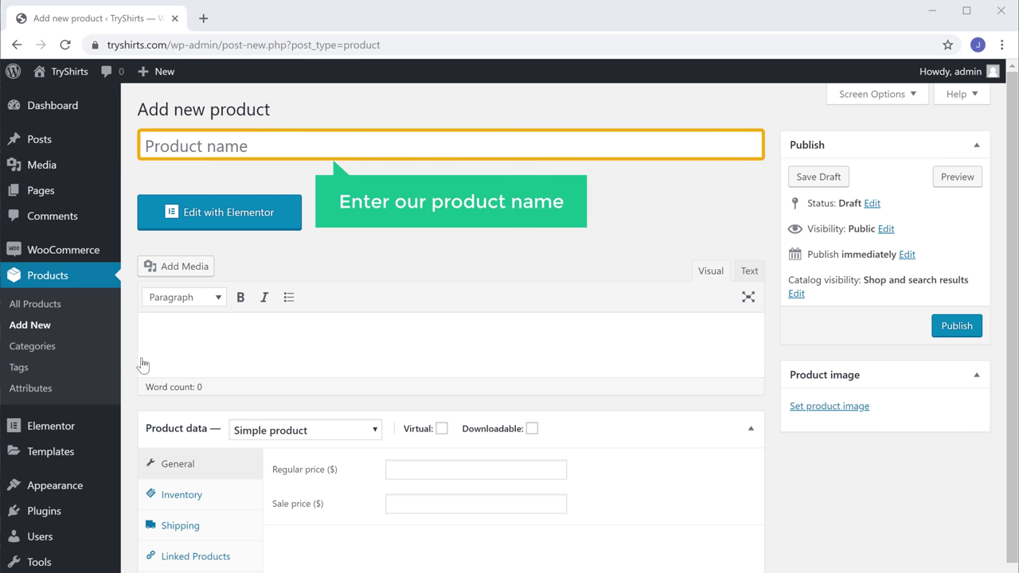
{"action": "left_click", "coordinate": [267, 149]}
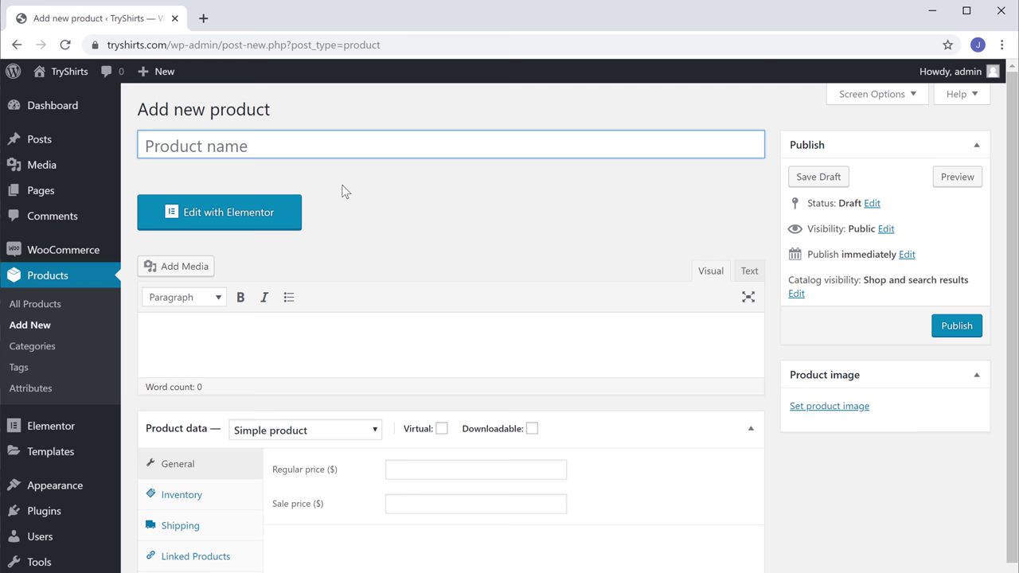
{"action": "type", "text": "WordPress Beginner's Guide"}
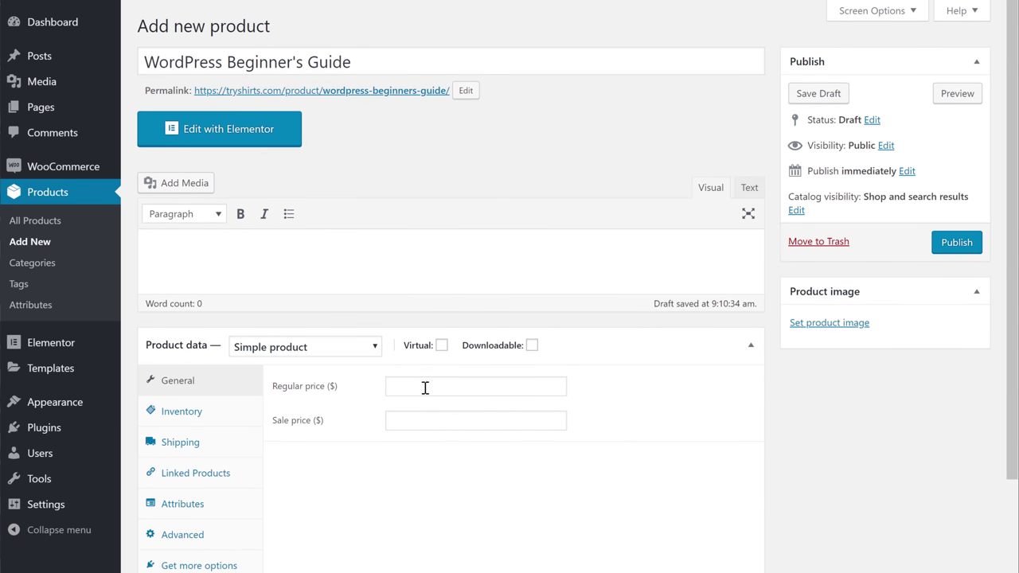
- Set the product's regular price to 15 and tick Downloadable in Product data
{"action": "left_click", "coordinate": [425, 388]}
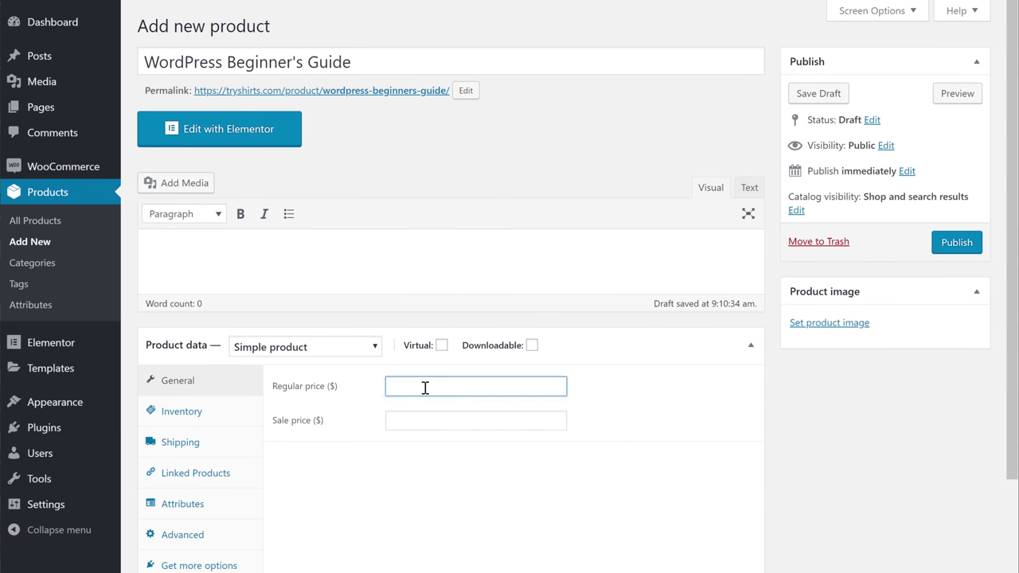
{"action": "left_click", "coordinate": [633, 406]}
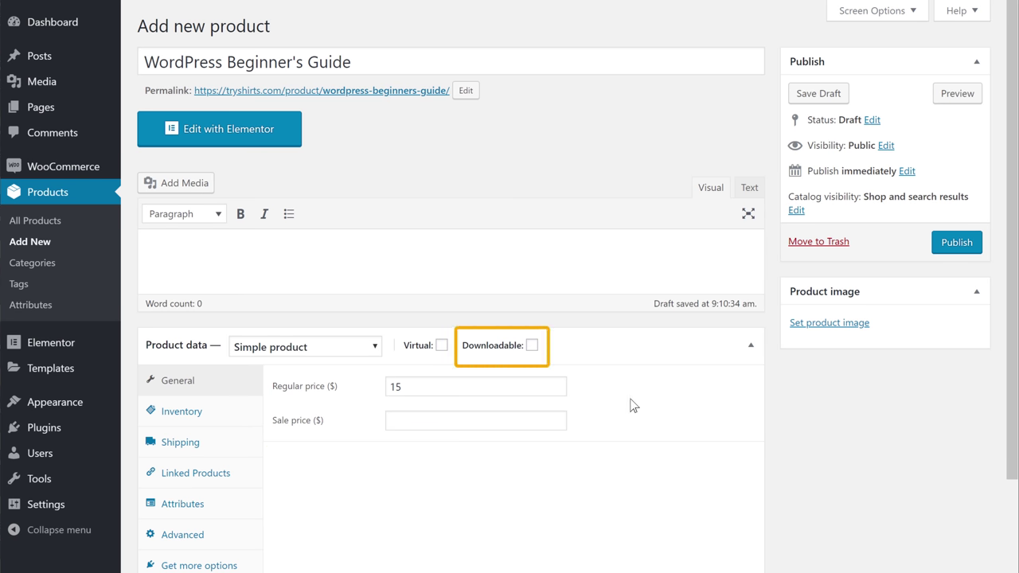
{"action": "scroll", "coordinate": [589, 334], "scroll_direction": "down", "scroll_amount": 2}
{"action": "left_click", "coordinate": [532, 240]}
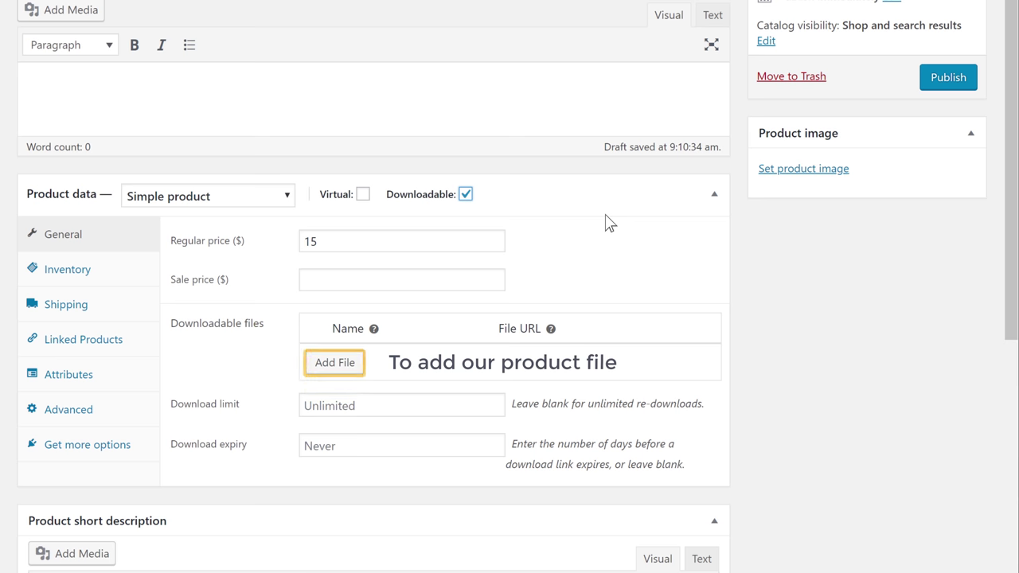
- Add a downloadable file named 'WordPress Beginners Guide' and upload the guide PDF for it
{"action": "left_click", "coordinate": [326, 364]}
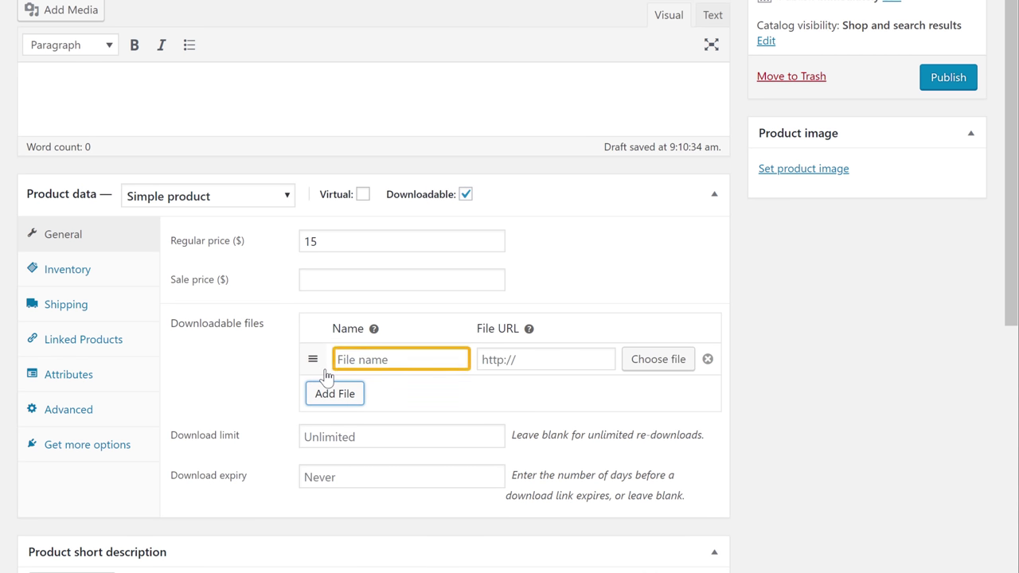
{"action": "left_click", "coordinate": [396, 359]}
{"action": "type", "text": "WordPress Beginners Guide (R"}
{"action": "left_click", "coordinate": [406, 398]}
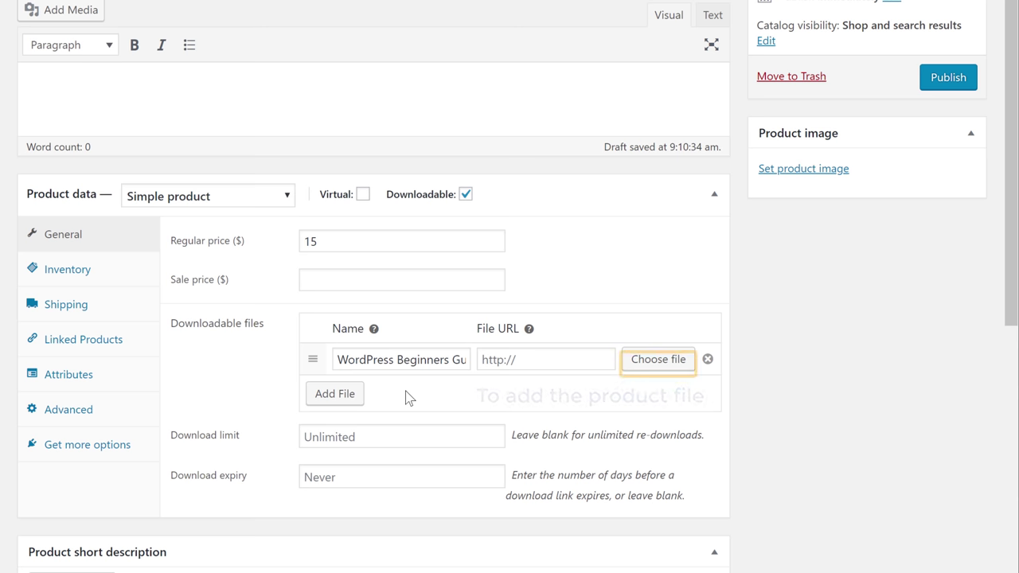
{"action": "left_click", "coordinate": [651, 374]}
{"action": "key", "text": "alt+Tab"}
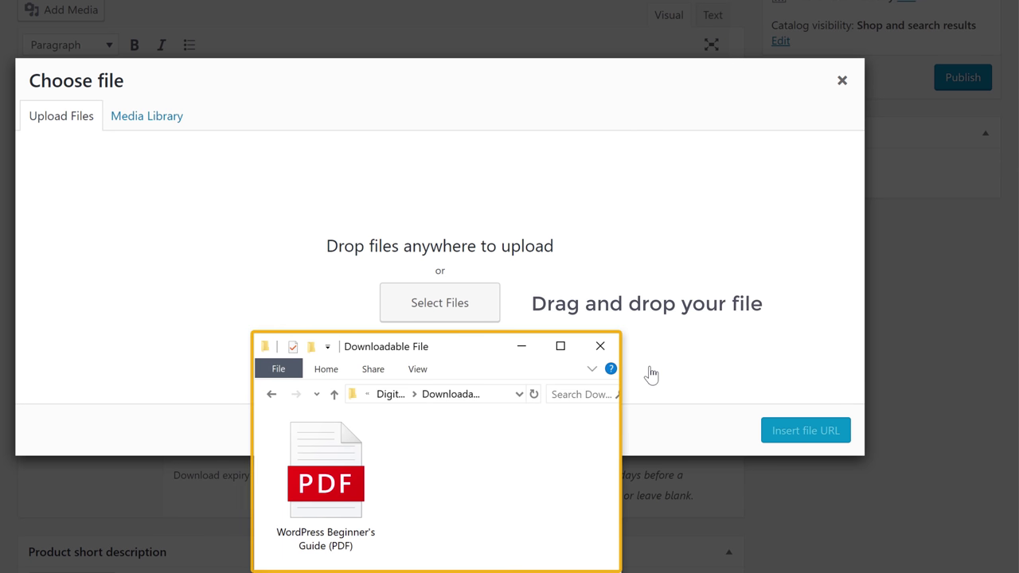
{"action": "left_click", "coordinate": [325, 469]}
{"action": "left_click_drag", "start_coordinate": [325, 470], "coordinate": [459, 290]}
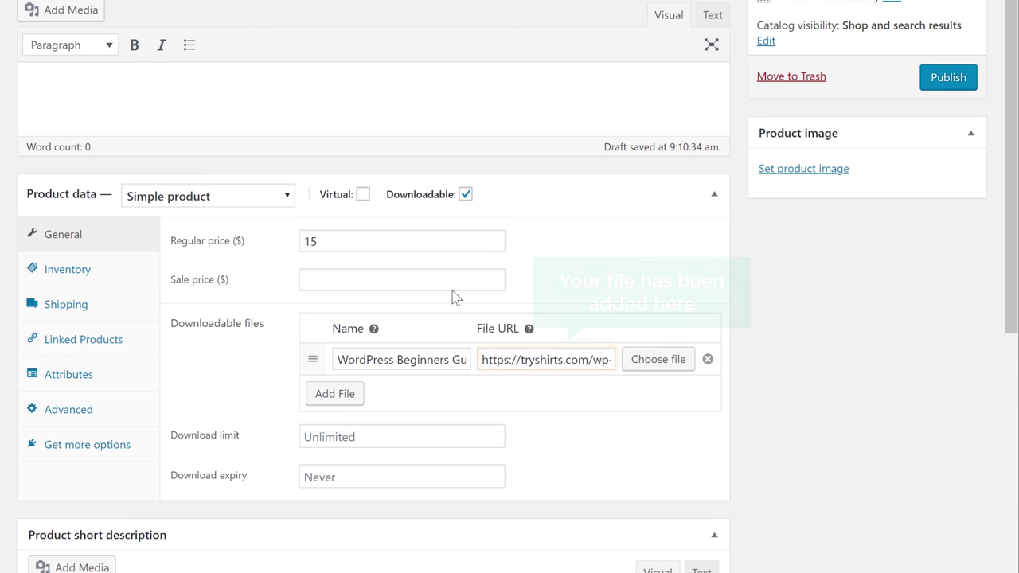
- Write the short description 'Building a beautiful, professional looking WordPress website (or a blog)…'
{"action": "left_click_drag", "start_coordinate": [1012, 222], "coordinate": [1012, 519]}
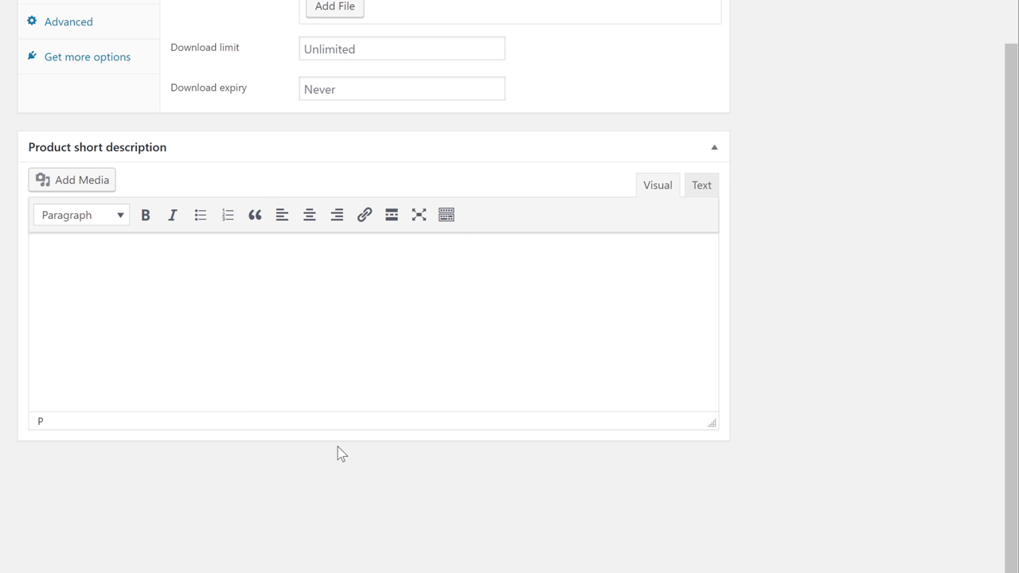
{"action": "type", "text": "a beautiful, professional looking WordPress website (or a blog), is no longer the domain of computer geeks. WordPress makes it possible for anyone to create and run a website that looks great on any device - PC, Mac, tablet and phone. Whether you want to build a business site, an affiliate site, a hobby site or a blog, WordPress is a great choice."}
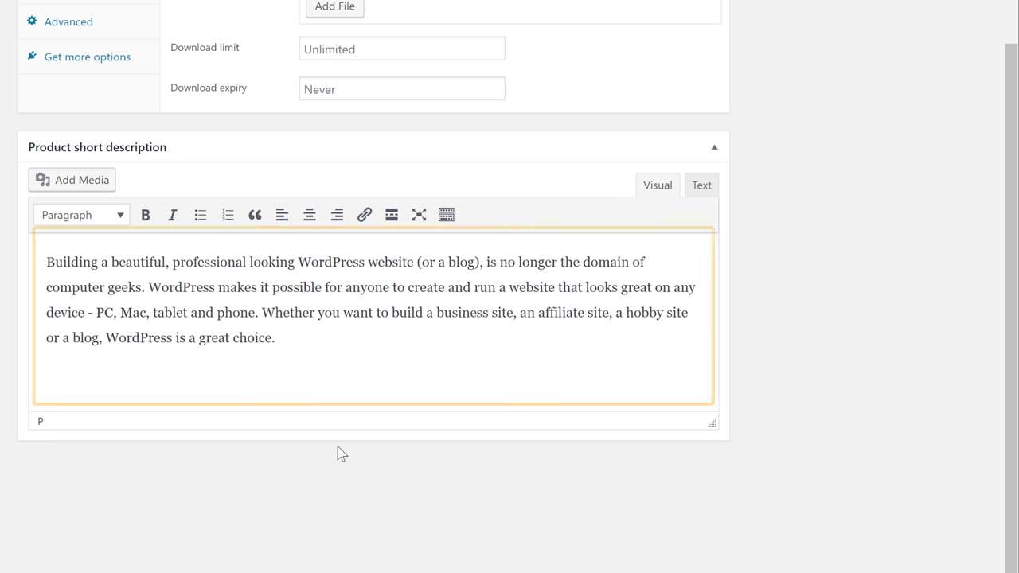
{"action": "scroll", "coordinate": [339, 452], "scroll_direction": "up", "scroll_amount": 6}
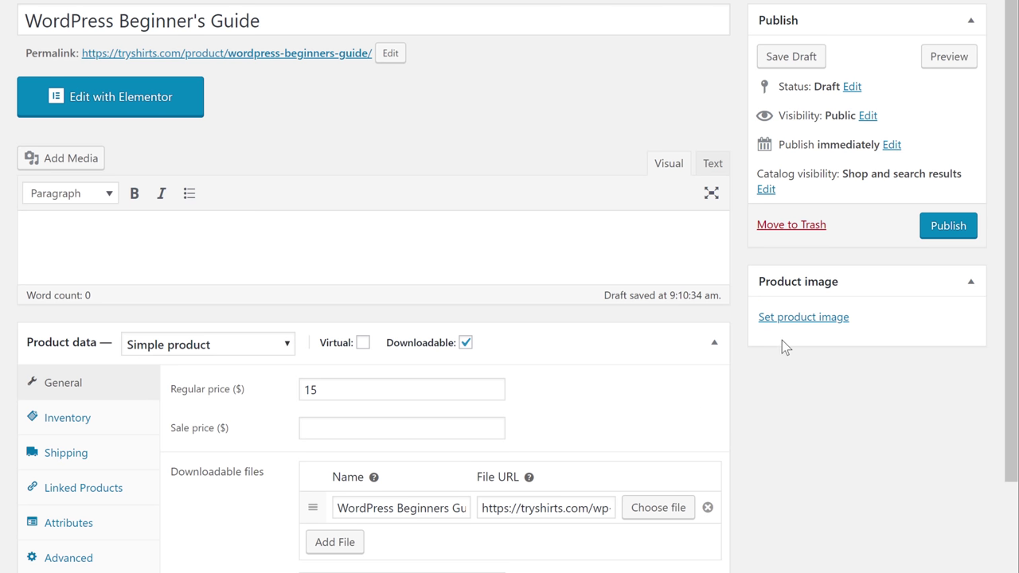
- Upload the guide cover as the product image and publish the product
{"action": "left_click", "coordinate": [794, 323]}
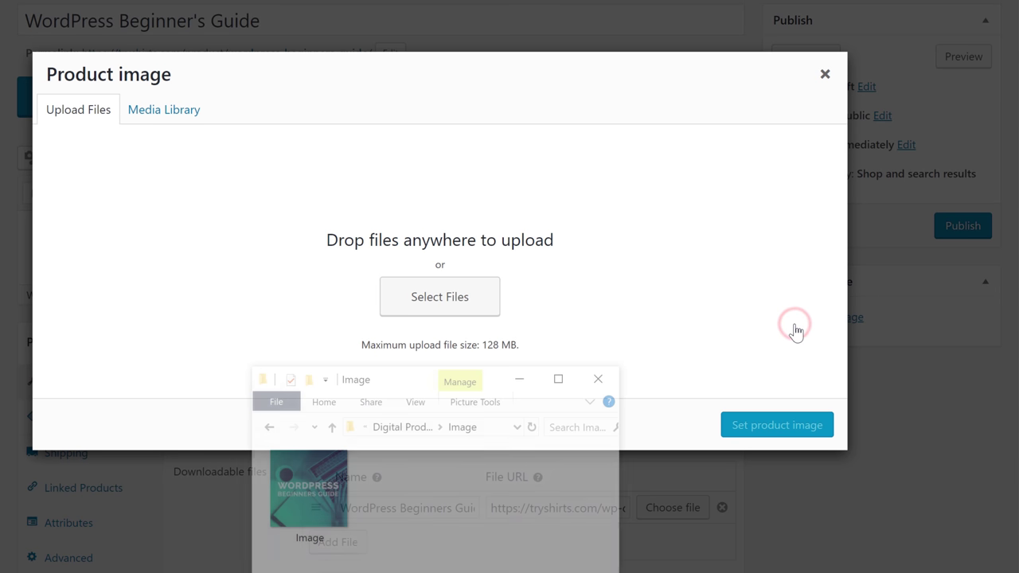
{"action": "left_click_drag", "start_coordinate": [309, 488], "coordinate": [432, 266]}
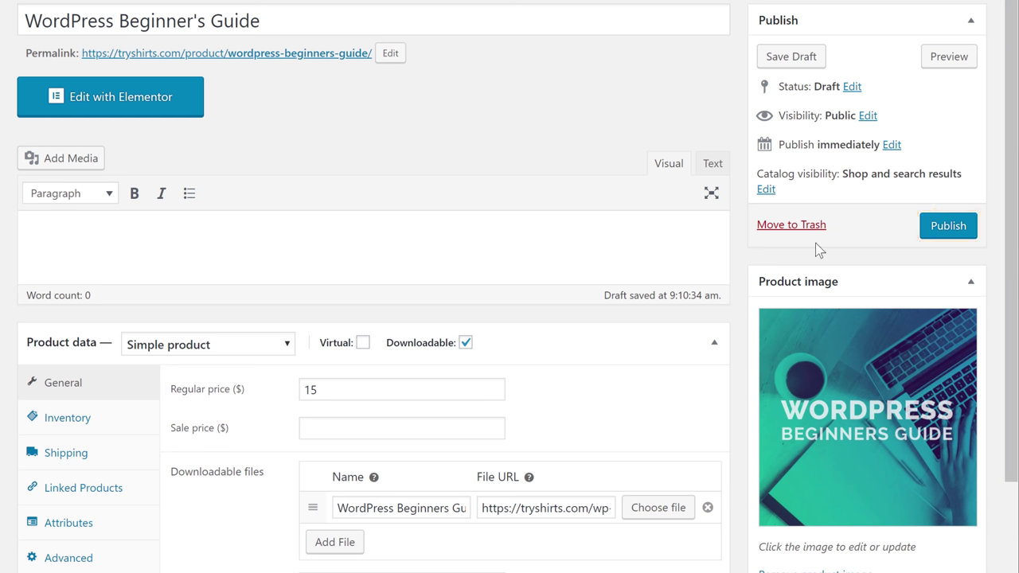
{"action": "left_click", "coordinate": [947, 231]}
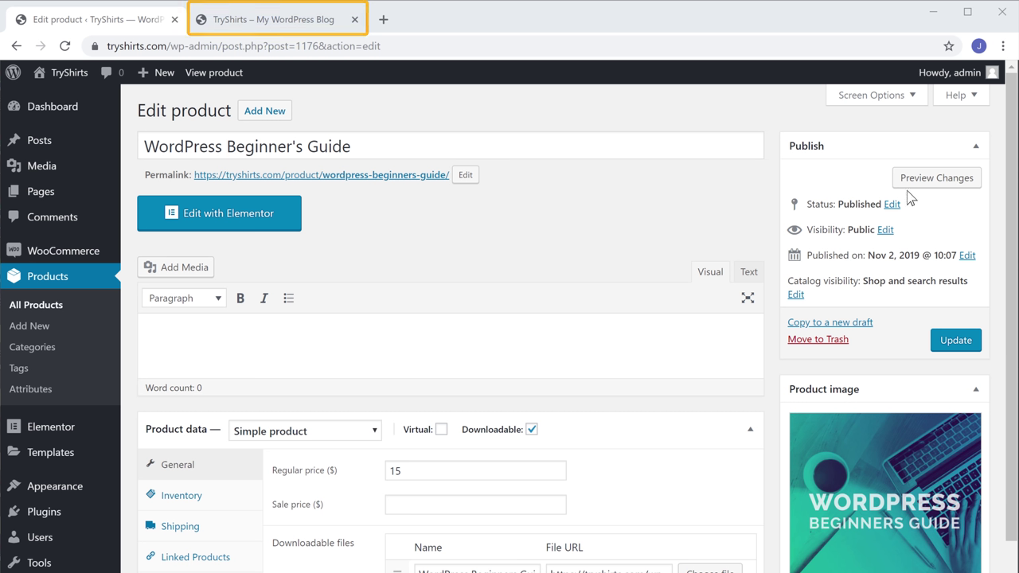
- Open the storefront's Store page to see WordPress Beginner's Guide listed at $15.00
{"action": "left_click", "coordinate": [273, 20]}
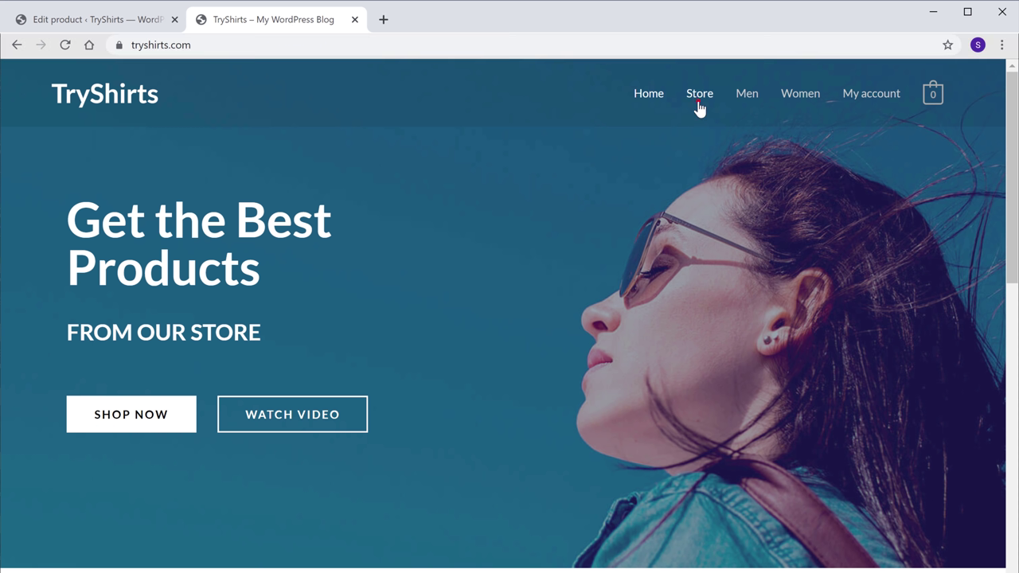
{"action": "left_click", "coordinate": [699, 105]}
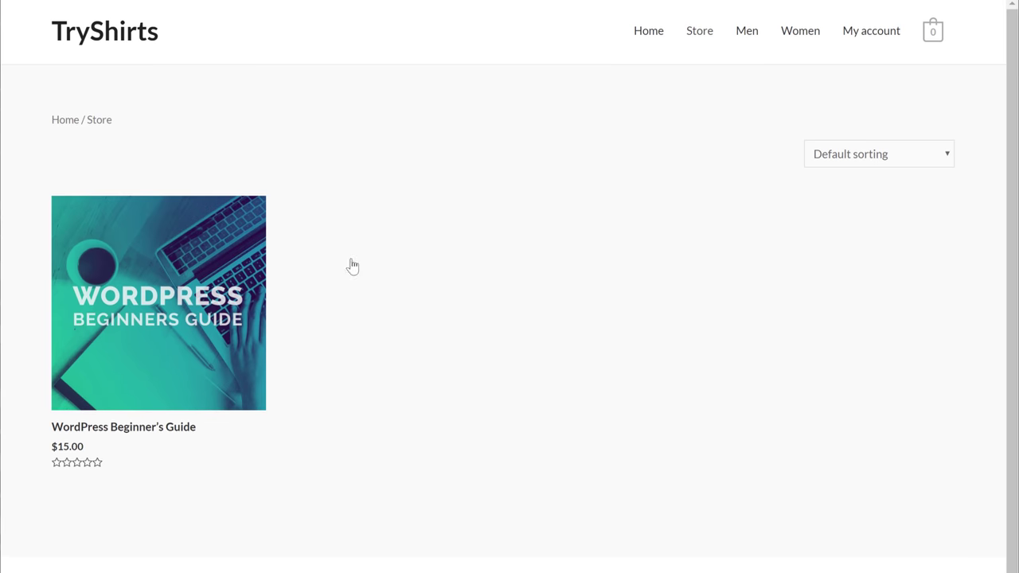
- Add WordPress Beginner's Guide ($15.00) to the cart and proceed to checkout
{"action": "left_click", "coordinate": [75, 432]}
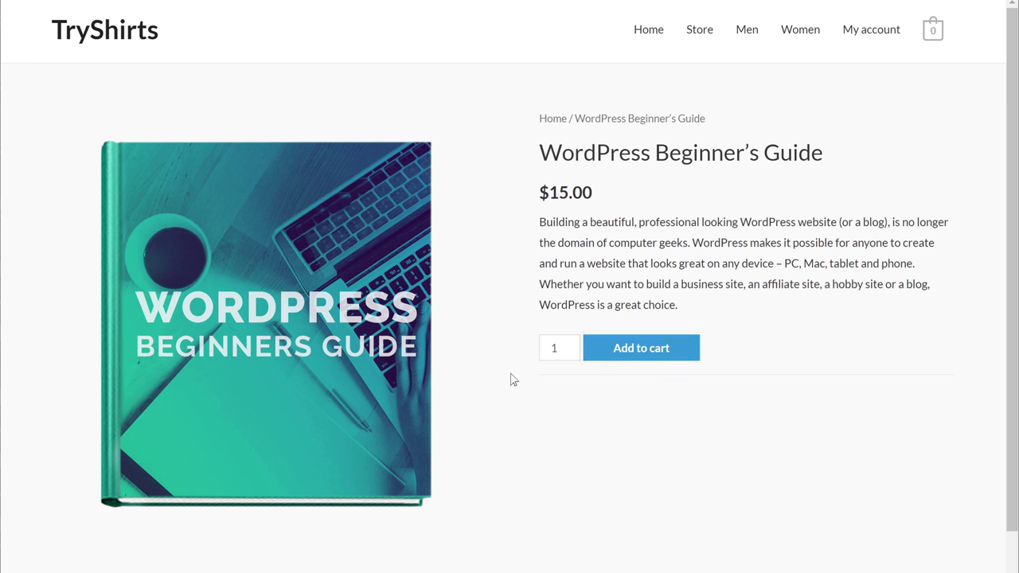
{"action": "left_click", "coordinate": [627, 359]}
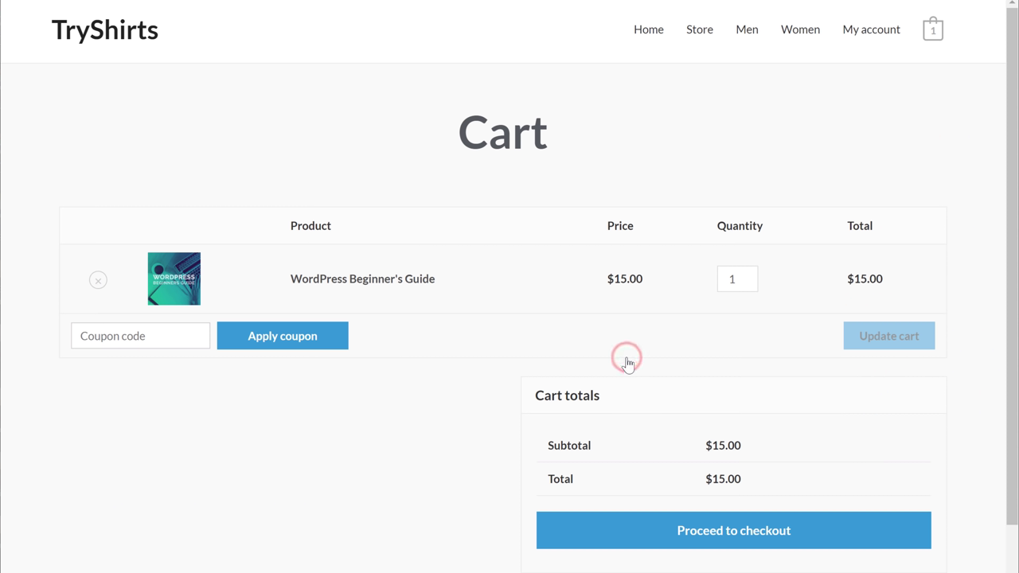
{"action": "scroll", "coordinate": [660, 393], "scroll_direction": "down", "scroll_amount": 1}
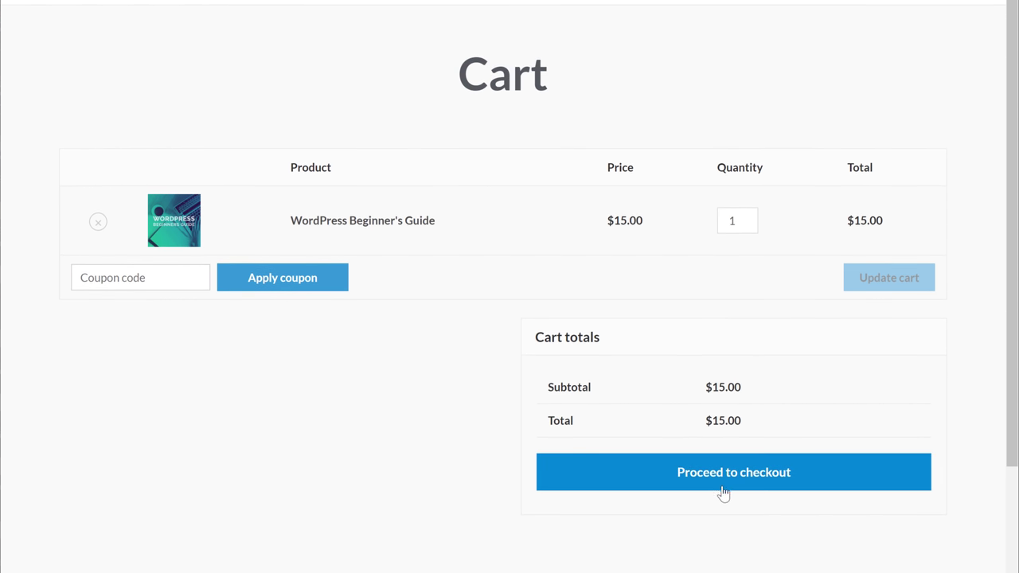
{"action": "left_click", "coordinate": [721, 489]}
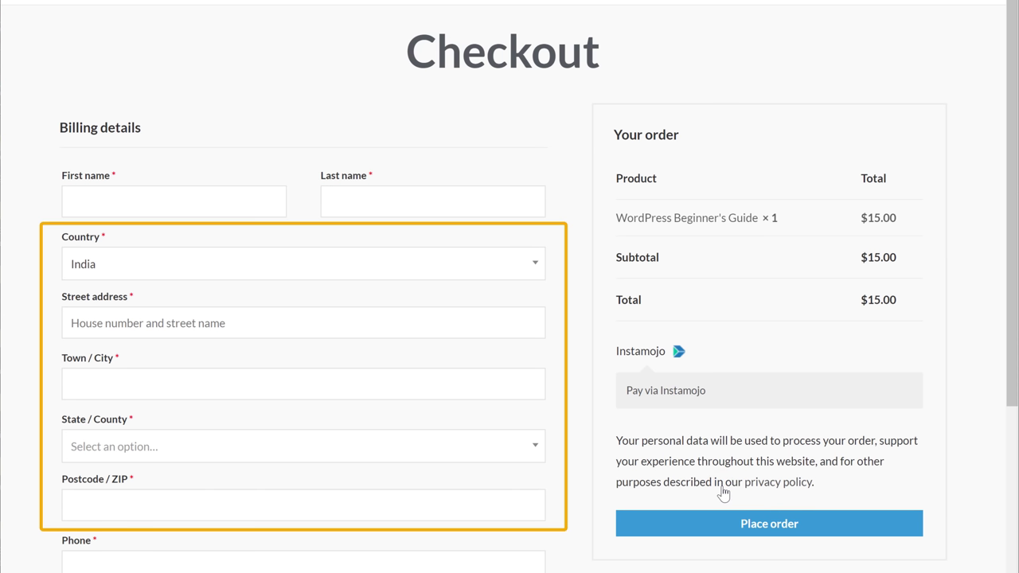
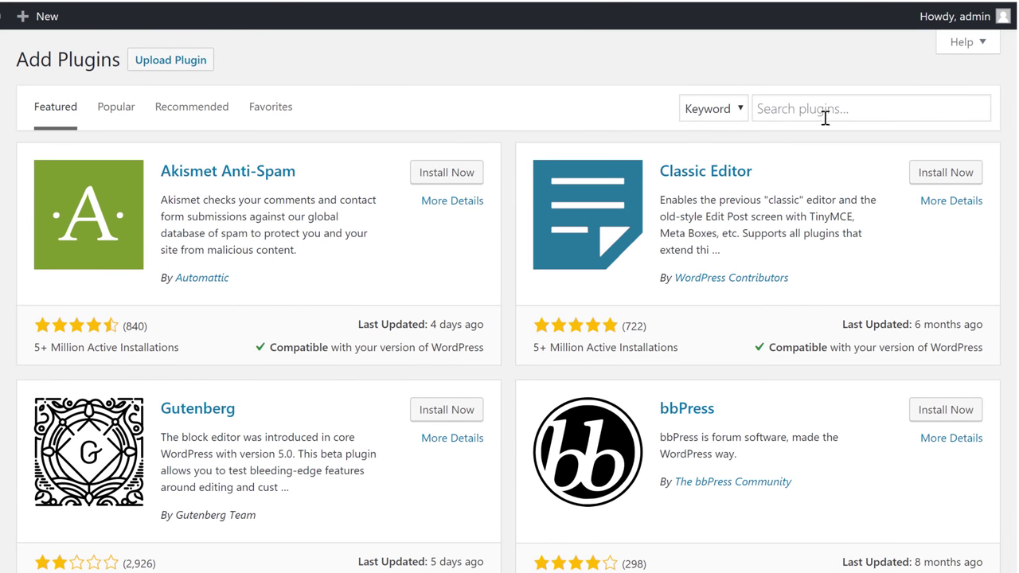
- Search plugins for 'Digital Goods', then install and activate Digital Goods for WooCommerce Checkout
{"action": "left_click", "coordinate": [853, 104]}
{"action": "type", "text": "Digital Goods"}
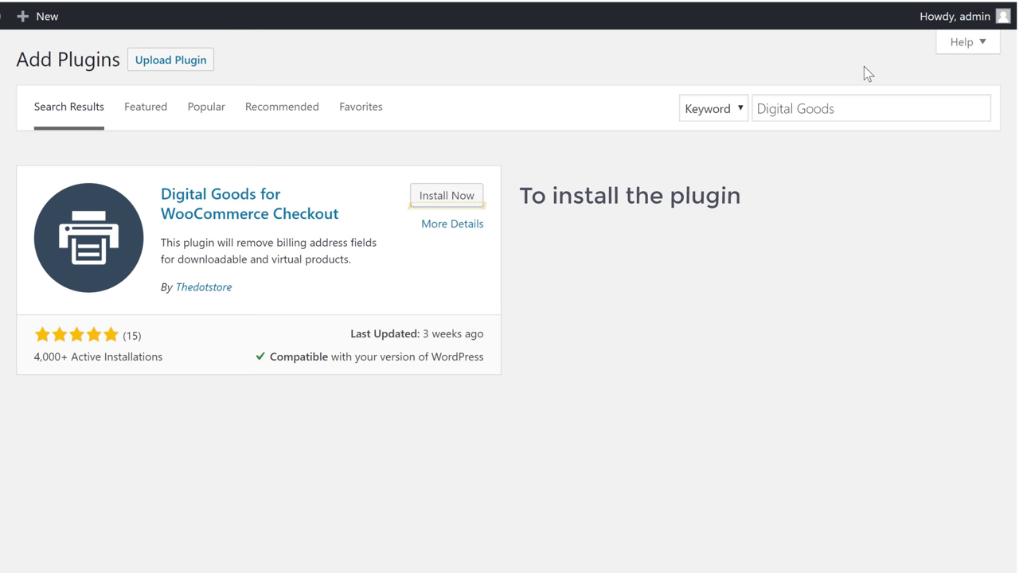
{"action": "left_click", "coordinate": [430, 205]}
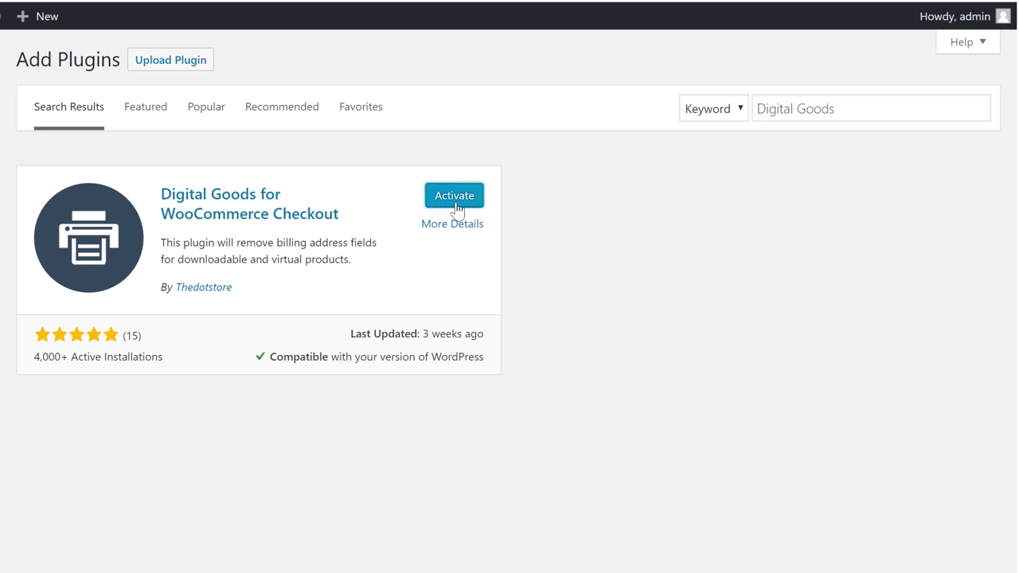
{"action": "left_click", "coordinate": [454, 199]}
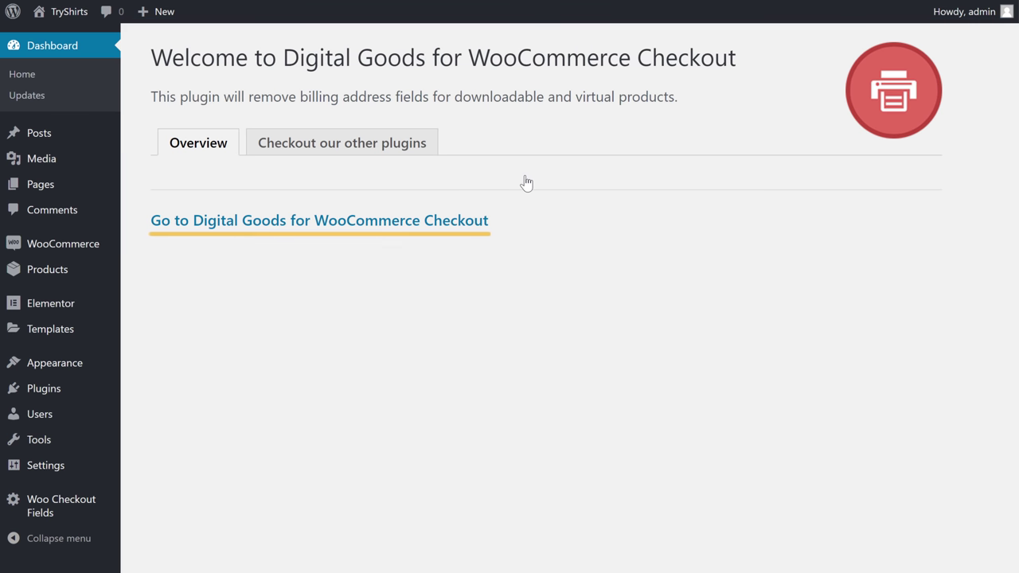
- In the Digital Goods settings, exclude all checkout fields except Billing Phone and save
{"action": "left_click", "coordinate": [294, 229]}
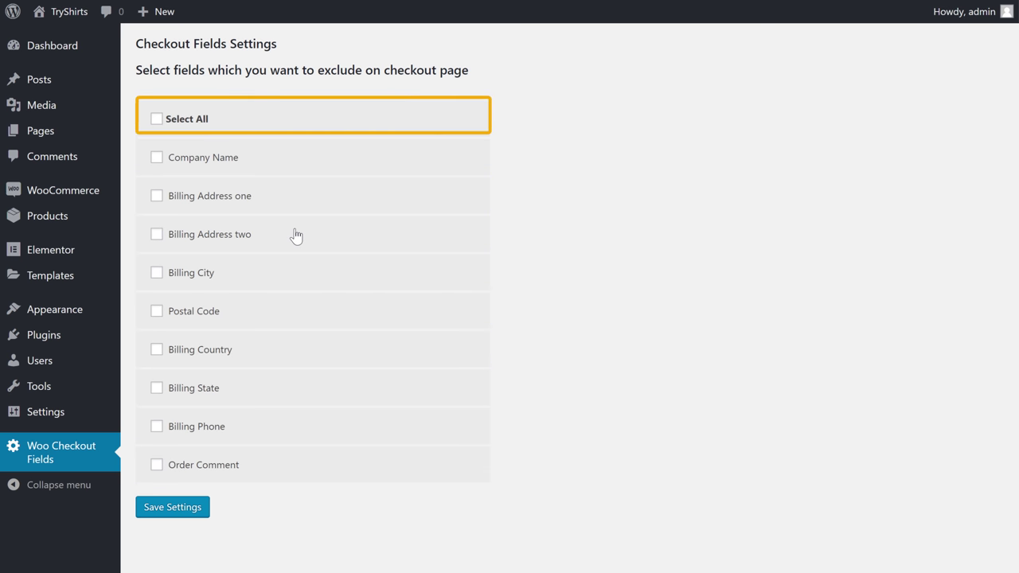
{"action": "left_click", "coordinate": [157, 121]}
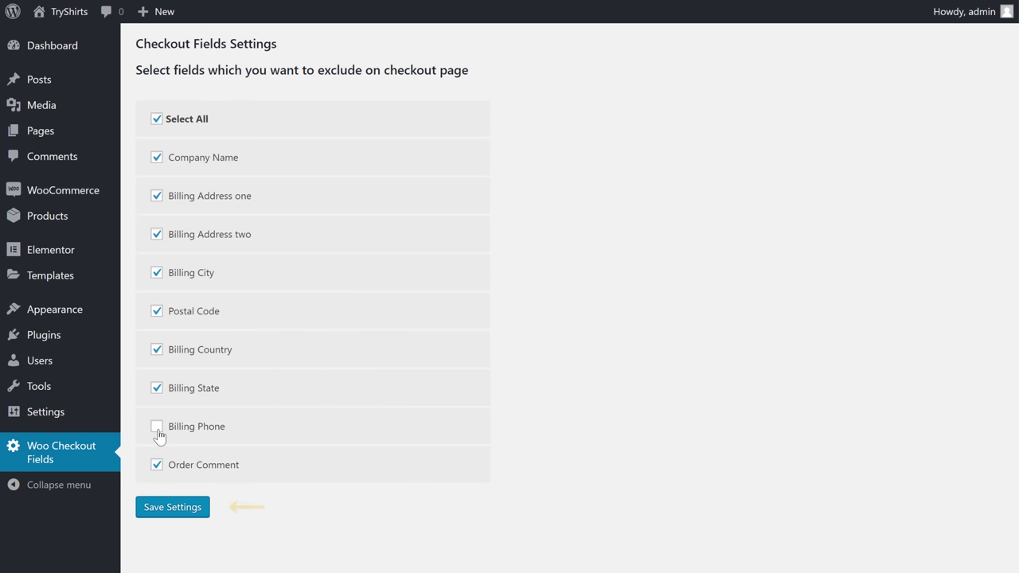
{"action": "left_click", "coordinate": [157, 516]}
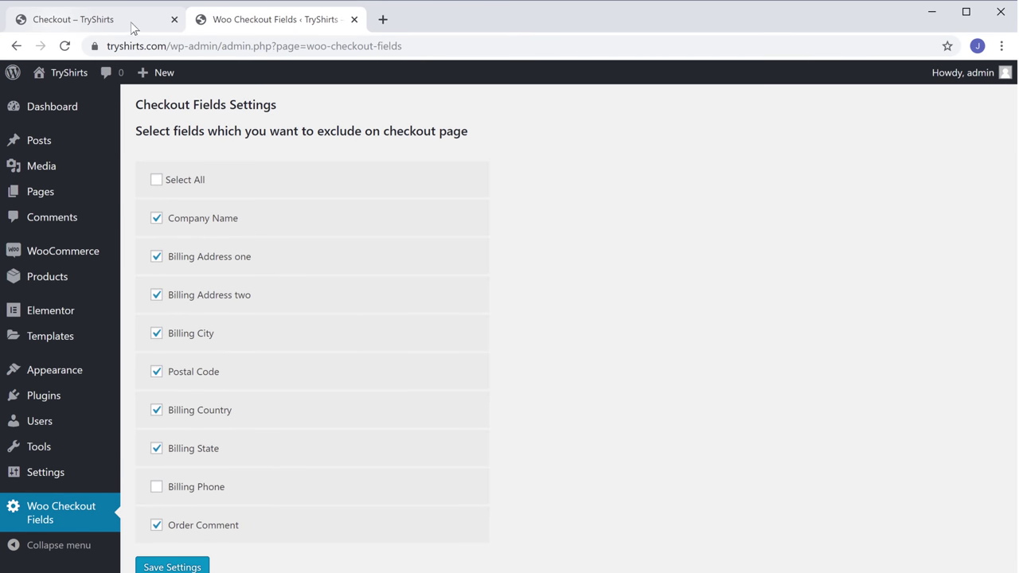
- Reload the checkout, enter the customer's first name, last name and e-mail, and place the order
{"action": "left_click", "coordinate": [130, 22]}
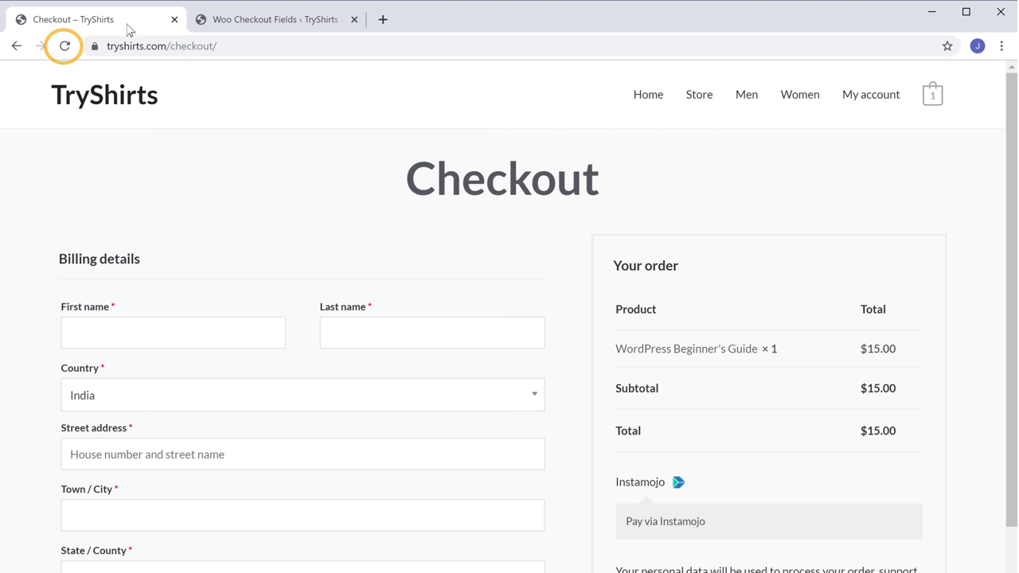
{"action": "left_click", "coordinate": [65, 47]}
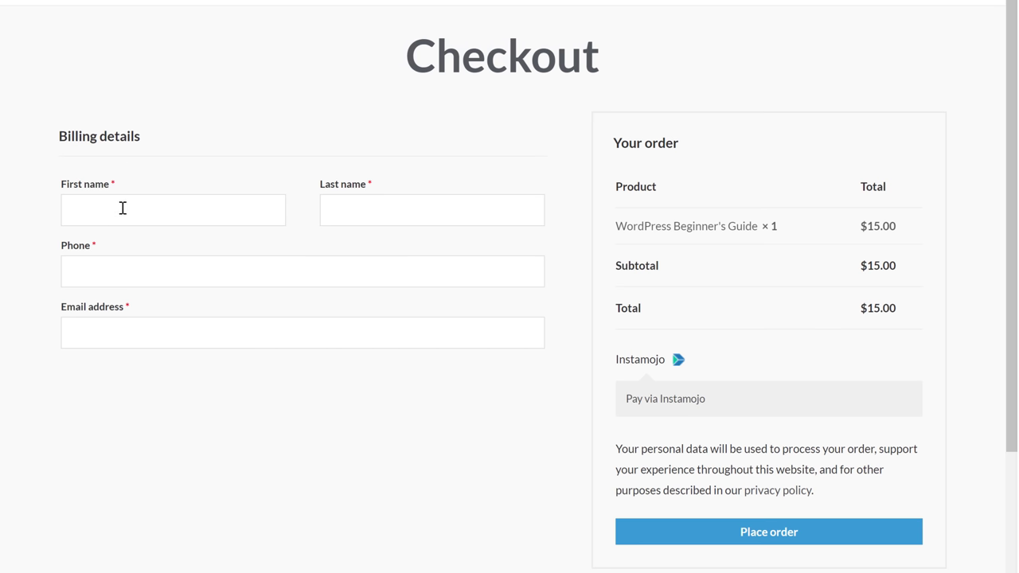
{"action": "key", "text": "Tab"}
{"action": "key", "text": "Tab"}
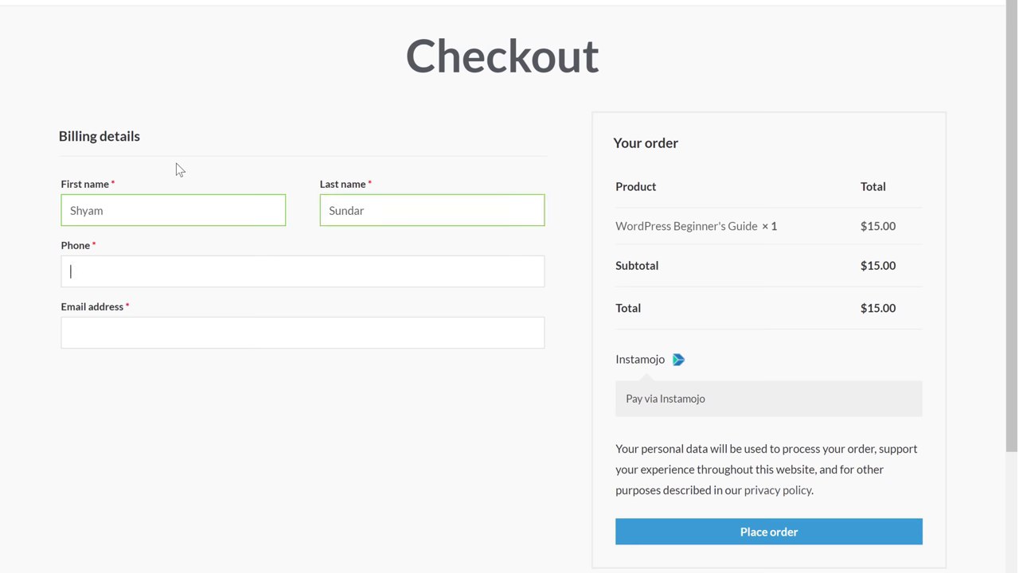
{"action": "key", "text": "Tab"}
{"action": "key", "text": "Tab"}
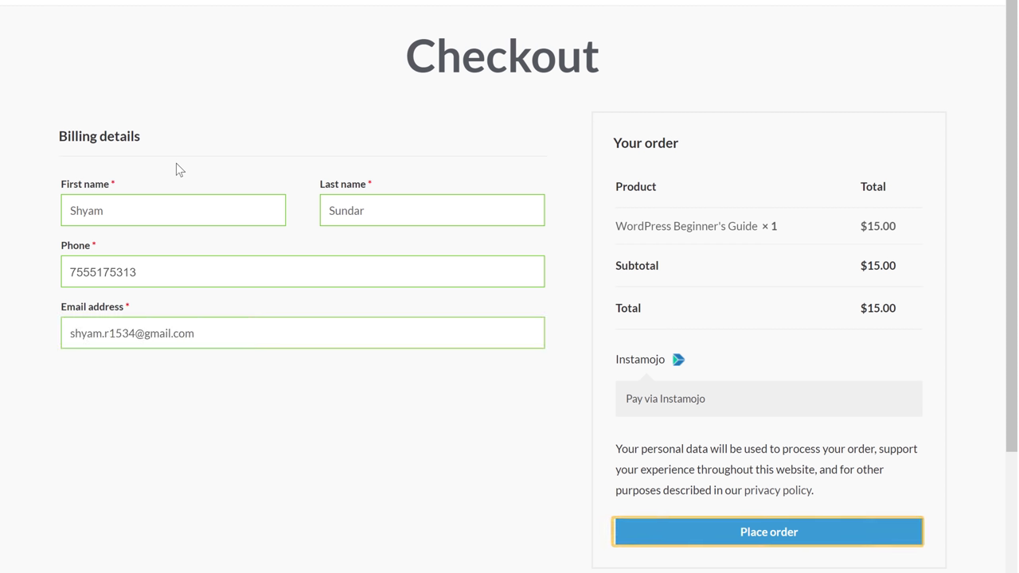
{"action": "left_click", "coordinate": [758, 544]}
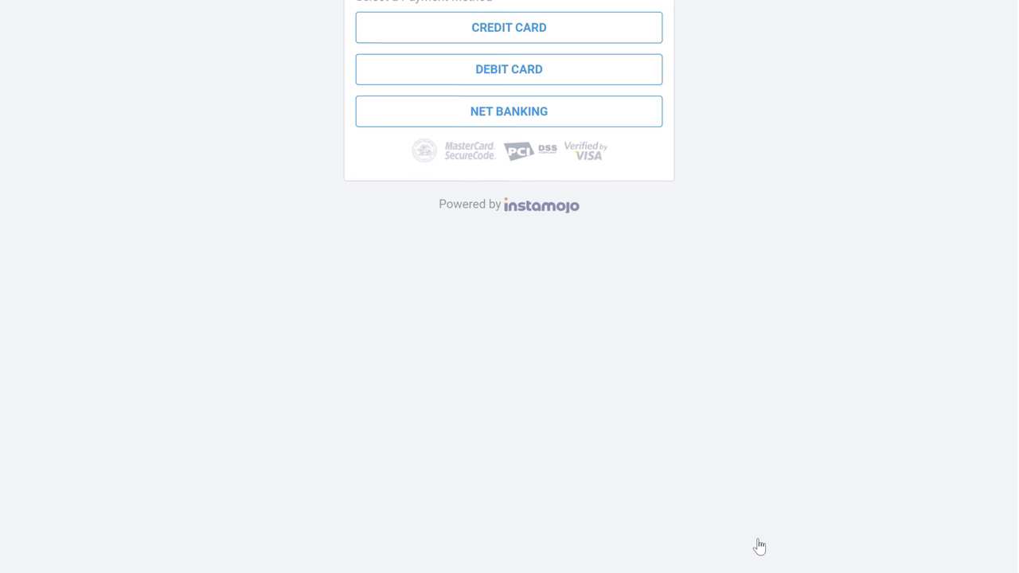
- Pay for the order on Instamojo with a debit card, entering the card details
{"action": "left_click", "coordinate": [506, 141]}
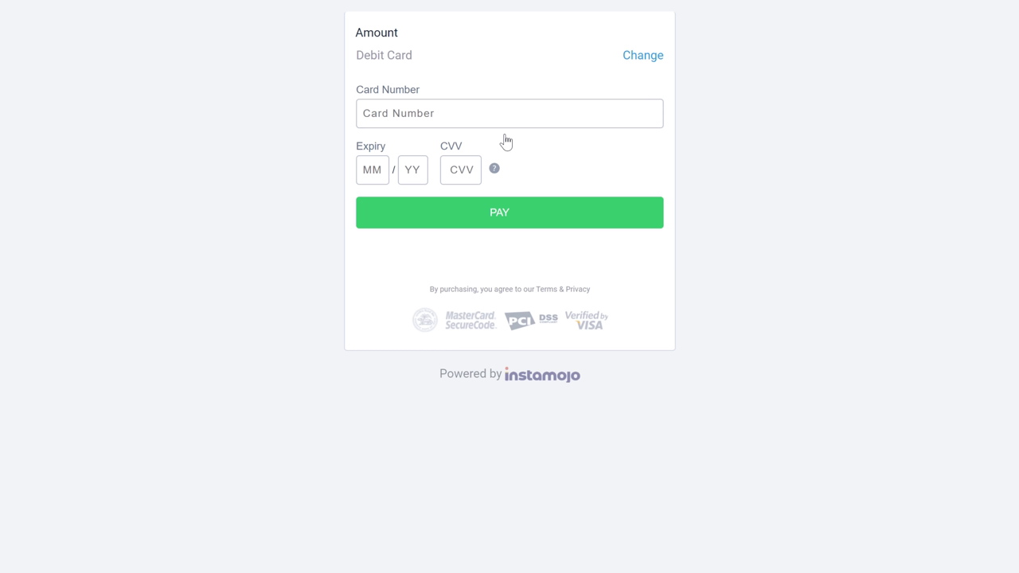
{"action": "left_click", "coordinate": [509, 117]}
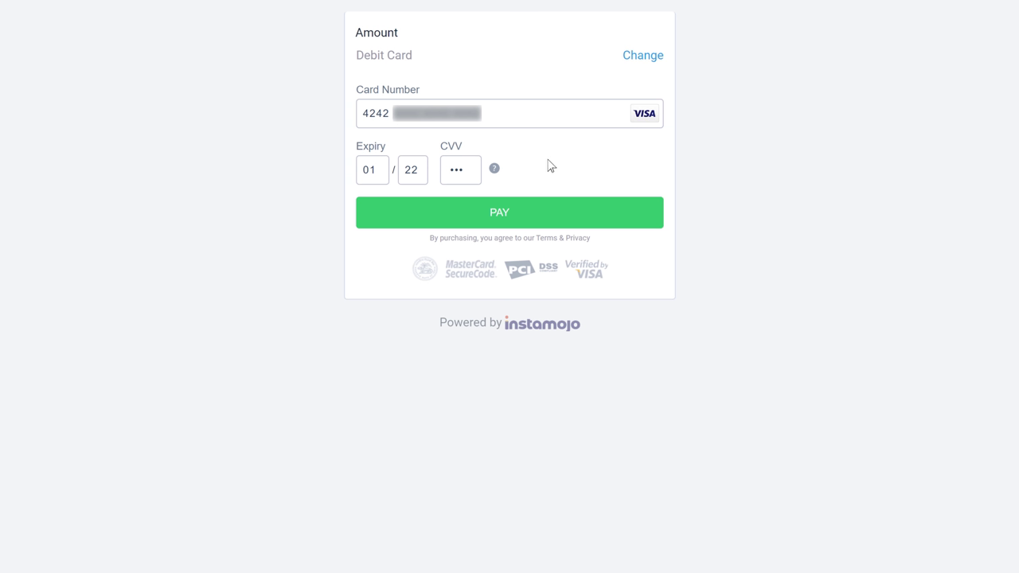
{"action": "left_click", "coordinate": [503, 227]}
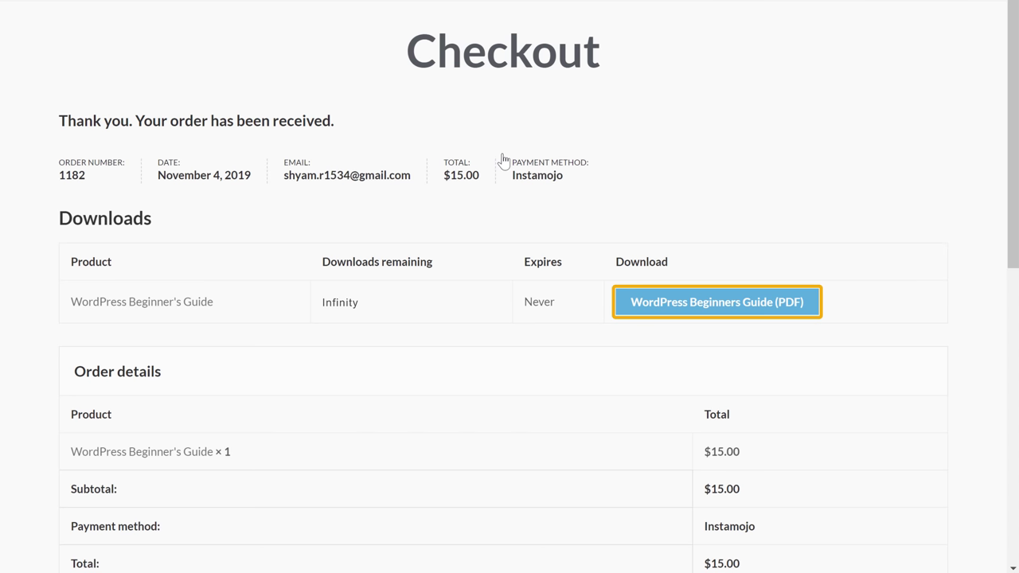
- Download the WordPress Beginners Guide (PDF) from the order's Downloads table
{"action": "left_click", "coordinate": [711, 315]}
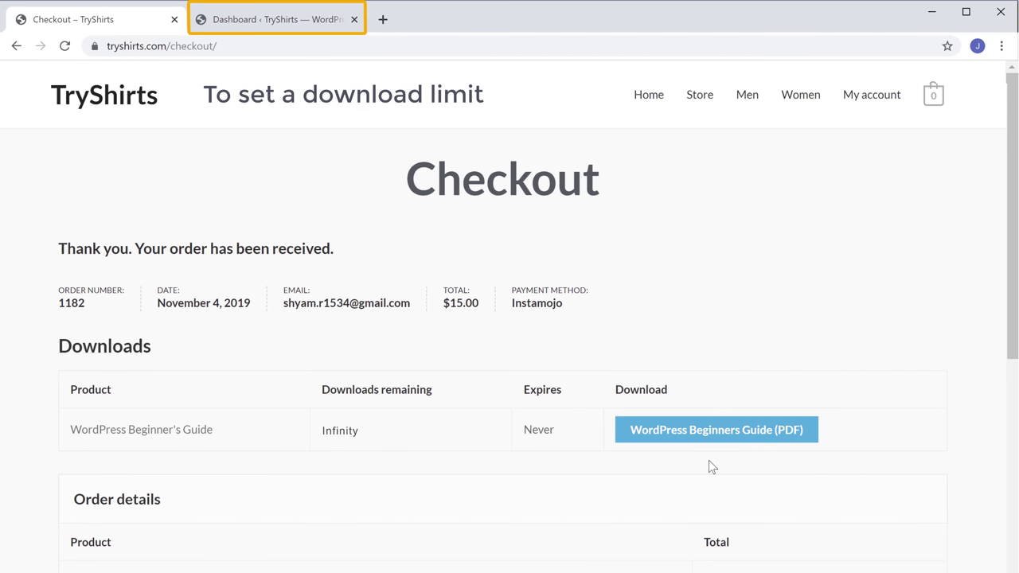
- Set the WordPress Beginner's Guide product's download limit to 2 and update the product
{"action": "left_click", "coordinate": [256, 29]}
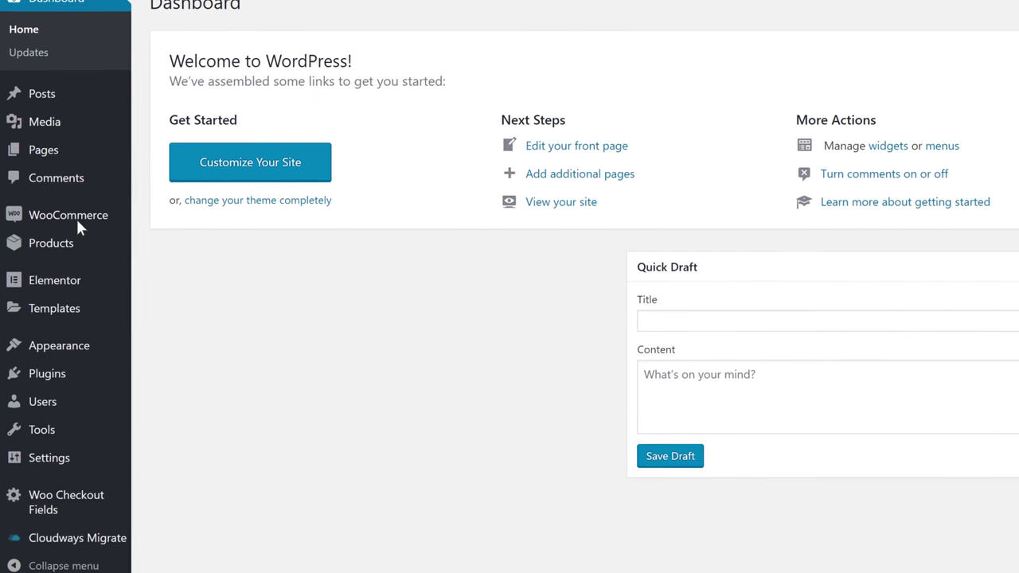
{"action": "mouse_move", "coordinate": [56, 253]}
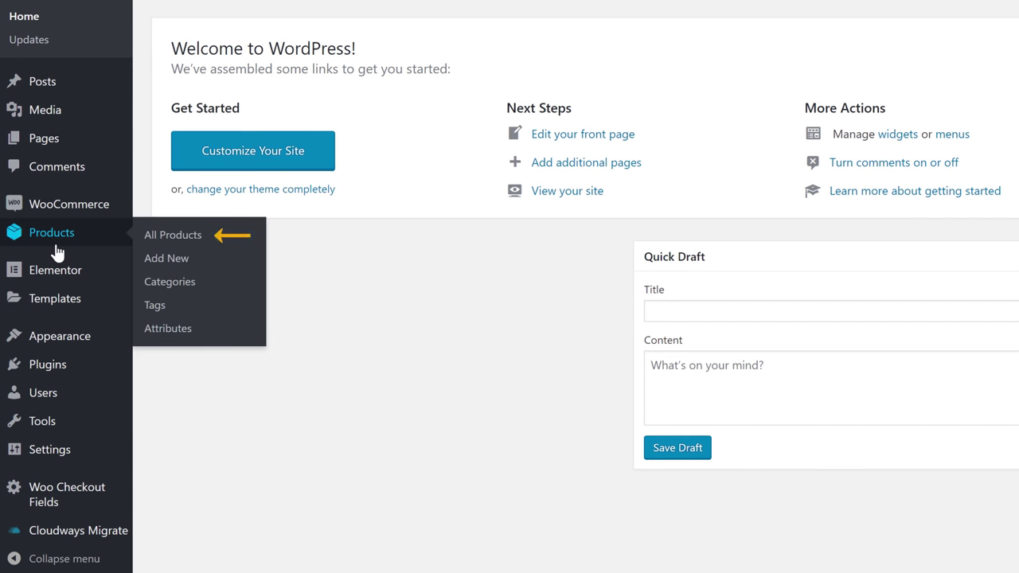
{"action": "left_click", "coordinate": [170, 239]}
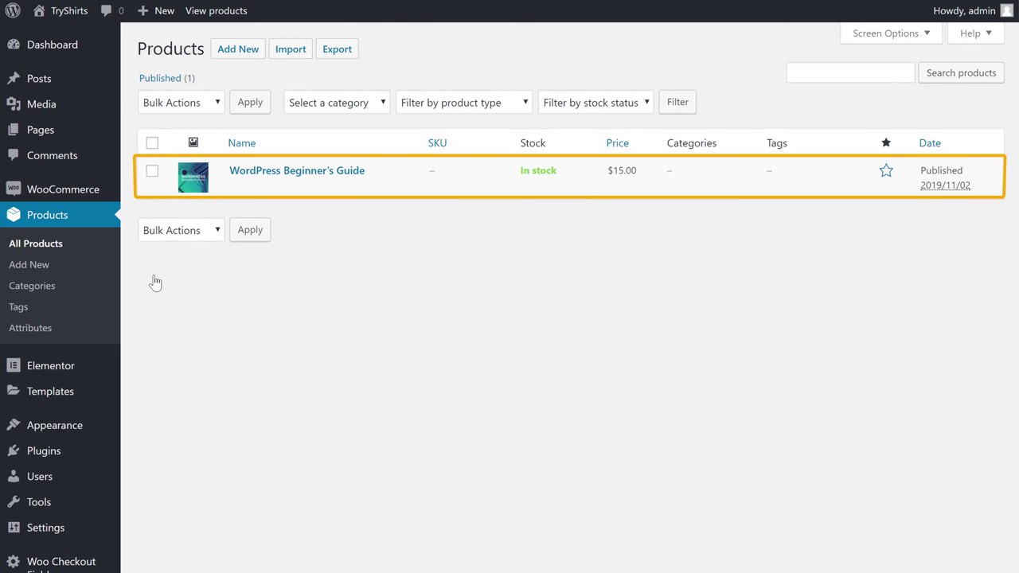
{"action": "left_click", "coordinate": [256, 180]}
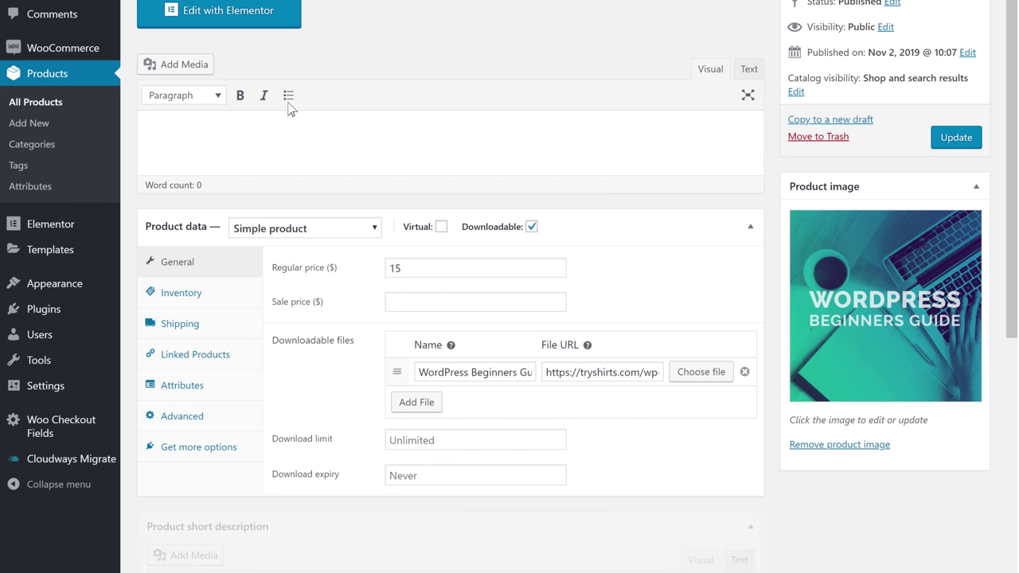
{"action": "left_click", "coordinate": [449, 439]}
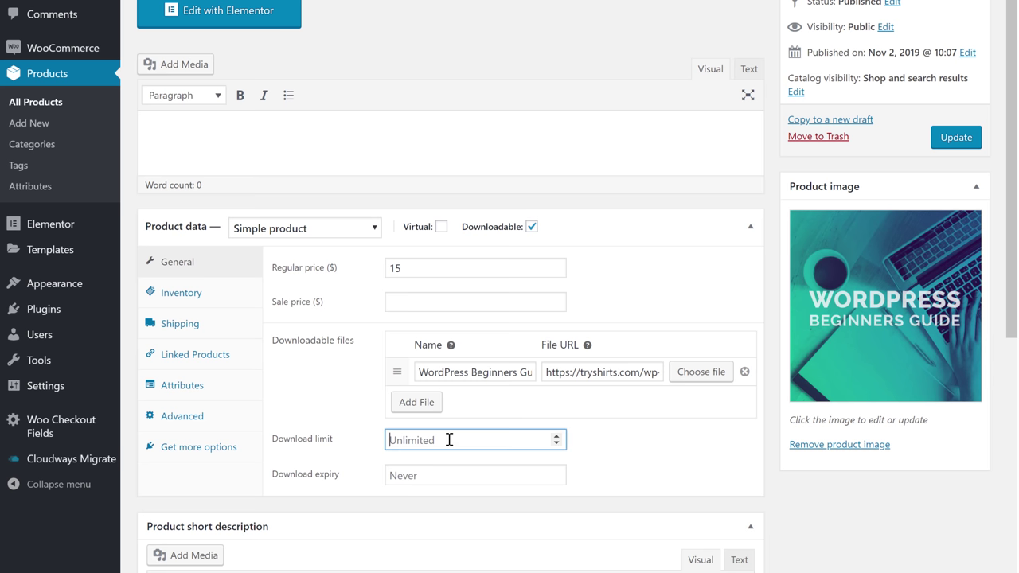
{"action": "left_click", "coordinate": [603, 445]}
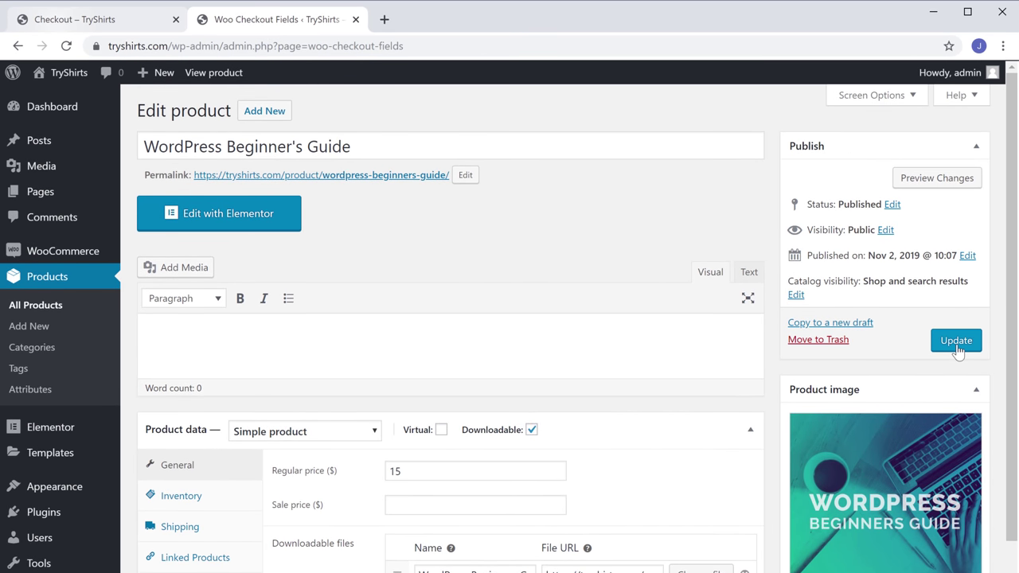
{"action": "left_click", "coordinate": [956, 142]}
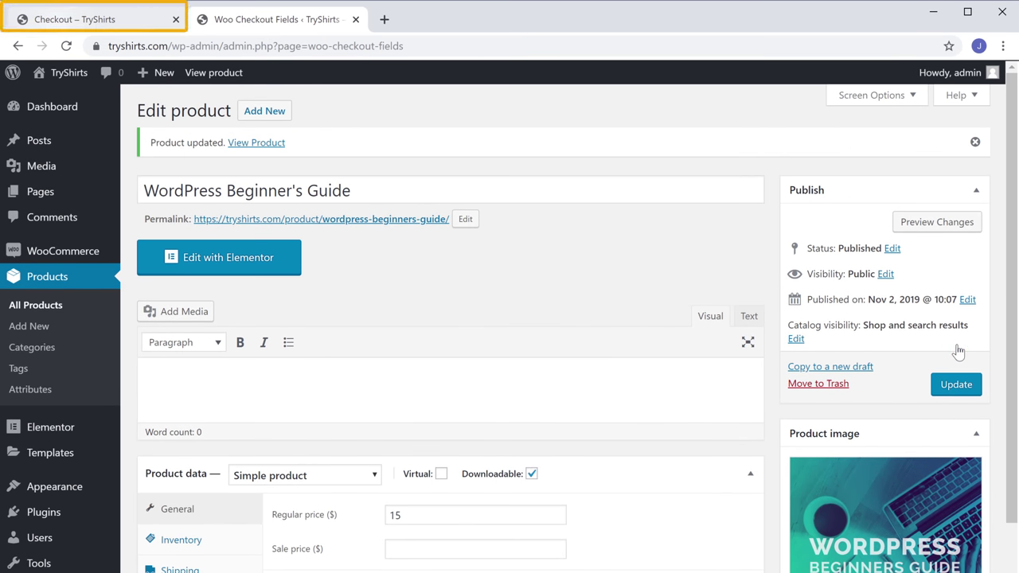
- Reload the order-received page, download the guide PDF twice, then attempt a third download
{"action": "left_click", "coordinate": [56, 30]}
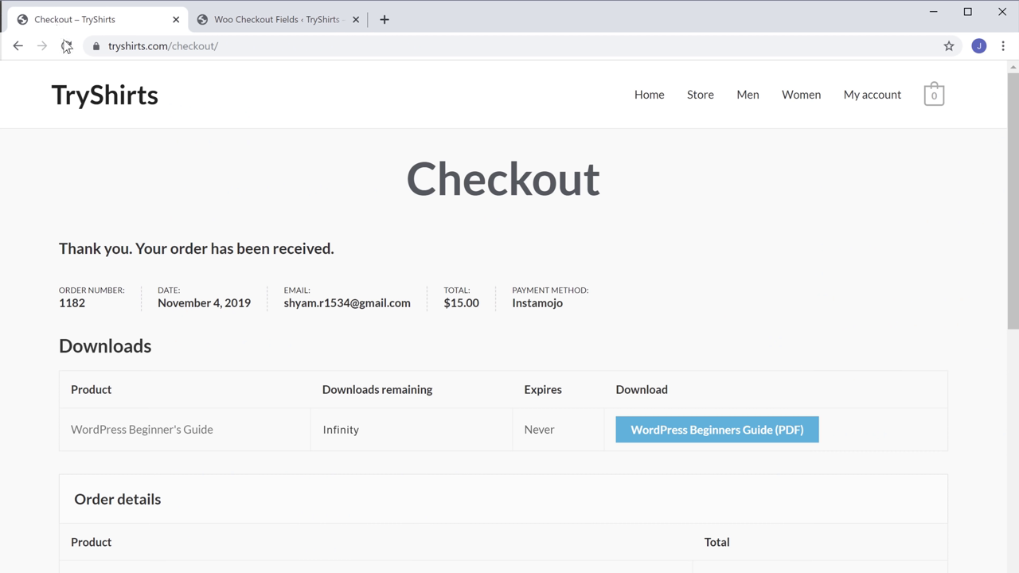
{"action": "left_click", "coordinate": [66, 48]}
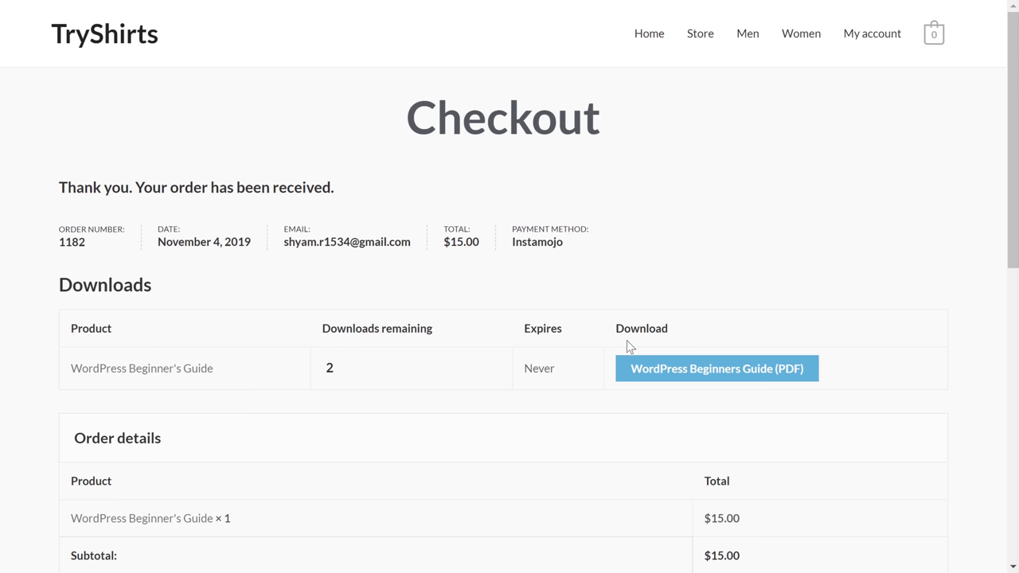
{"action": "left_click", "coordinate": [665, 383]}
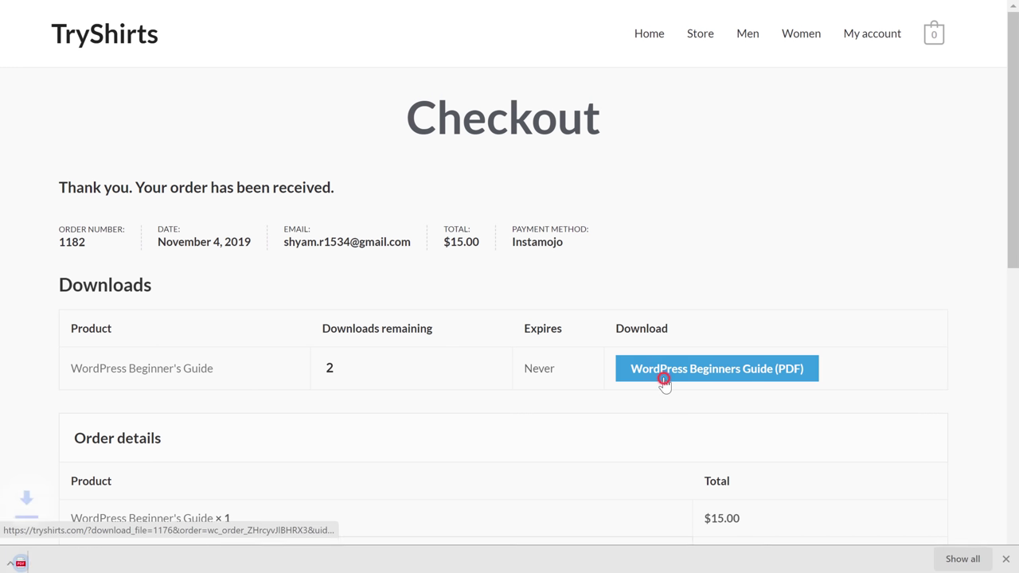
{"action": "left_click", "coordinate": [665, 383]}
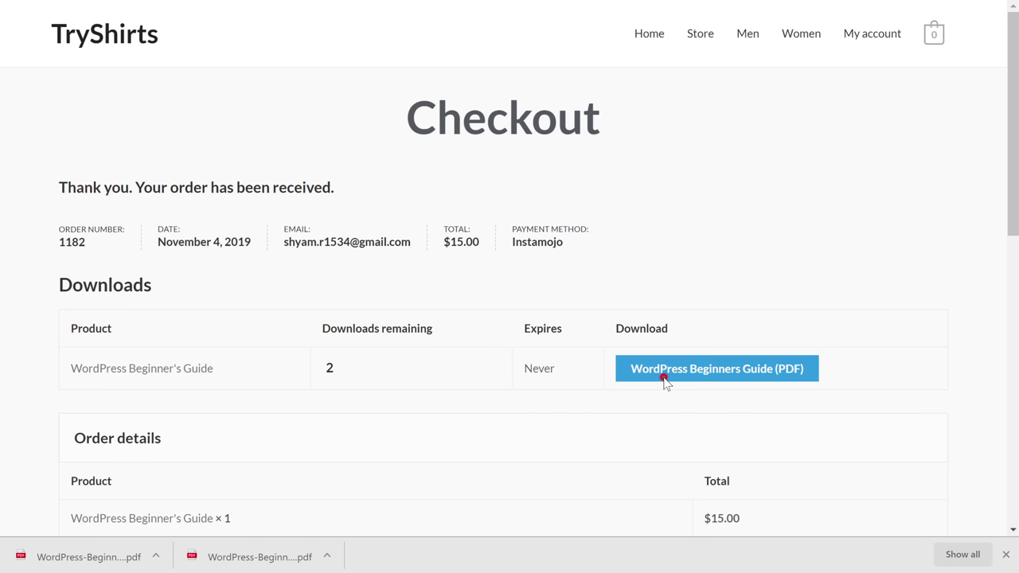
{"action": "left_click", "coordinate": [665, 379]}
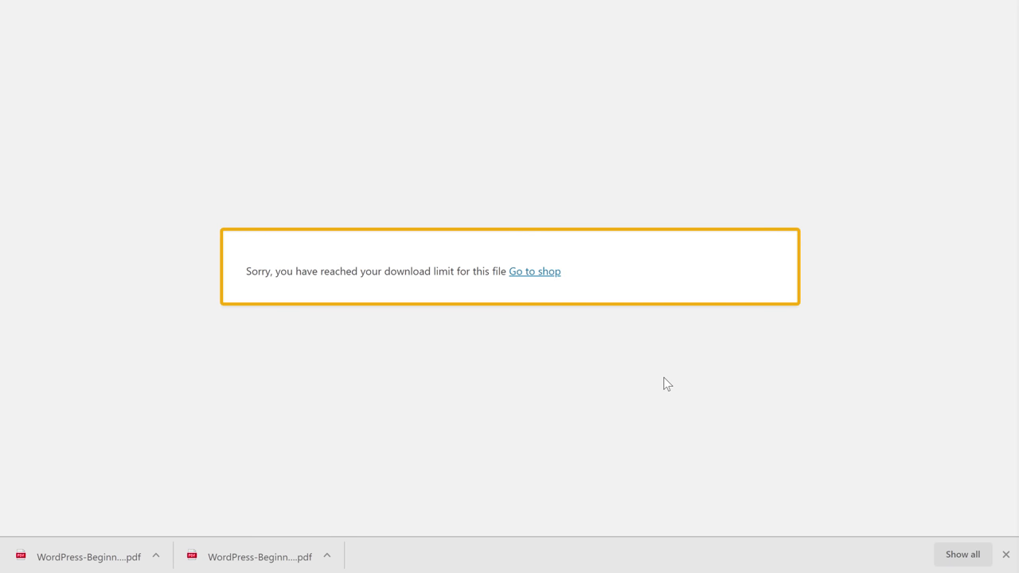